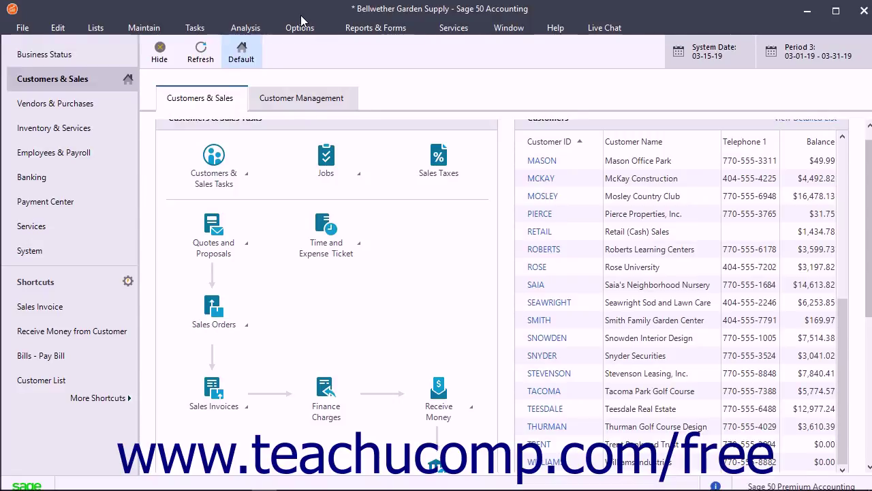
Open the Maintain Jobs window from Maintain > Job Costs > Jobs.
left_click(163, 33)
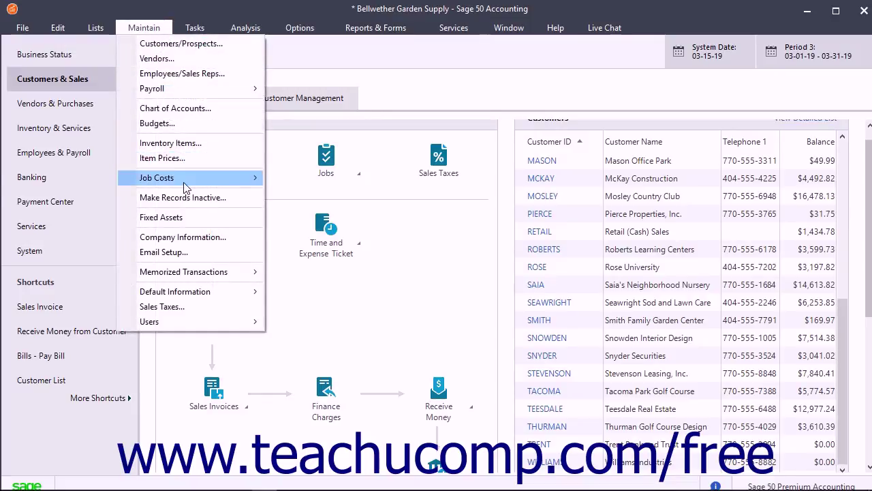
mouse_move(200, 177)
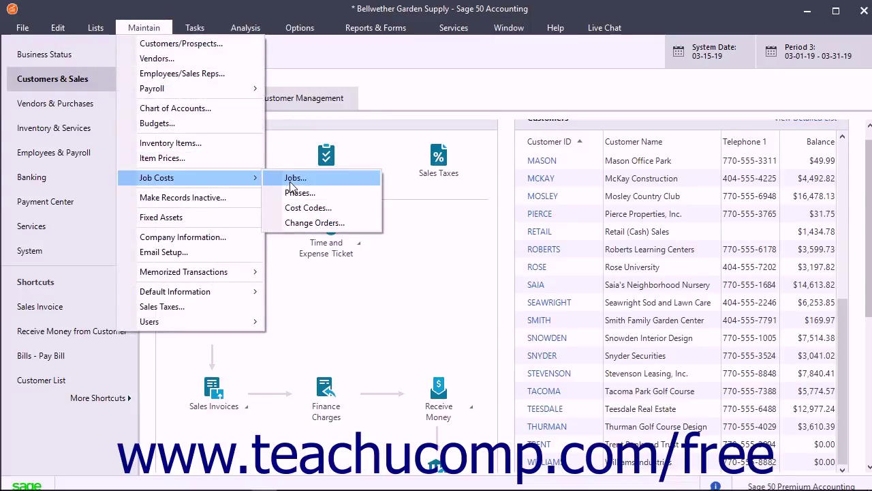
left_click(293, 178)
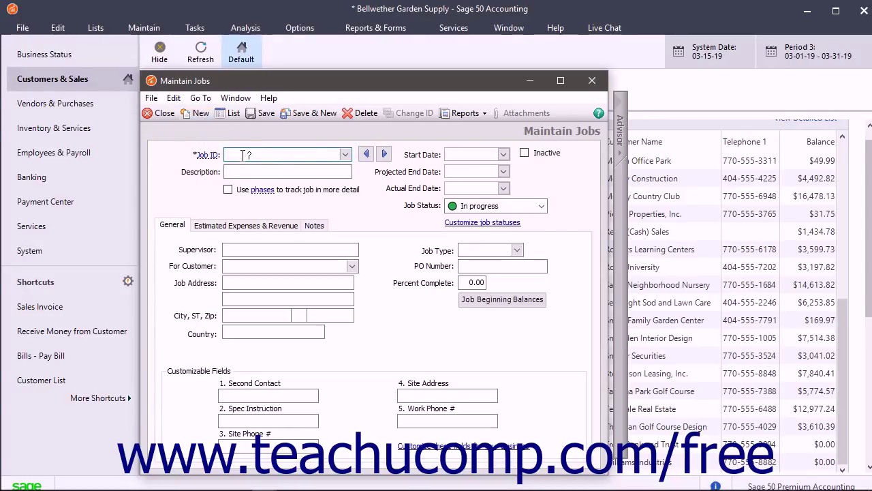
Enter job ID WILLIAM with the description 'Williams Industries Fountain'.
type("WILLIAM")
key("Tab")
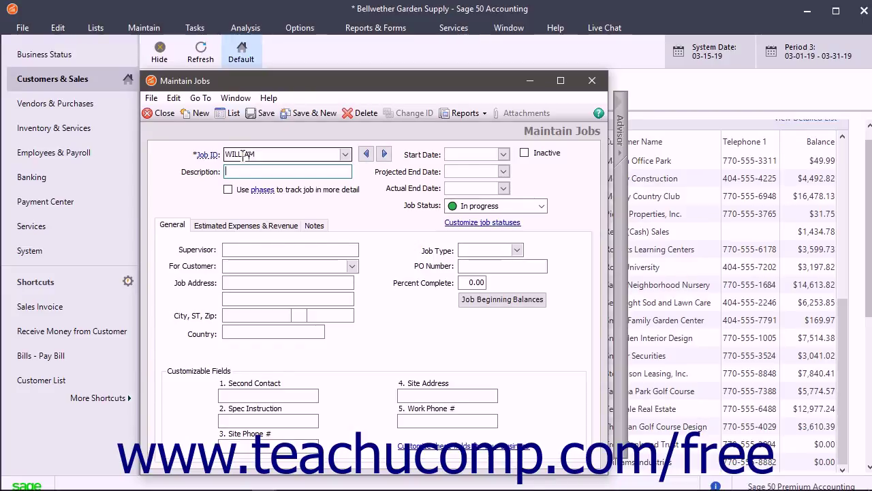
type("Williams Industries Fountain")
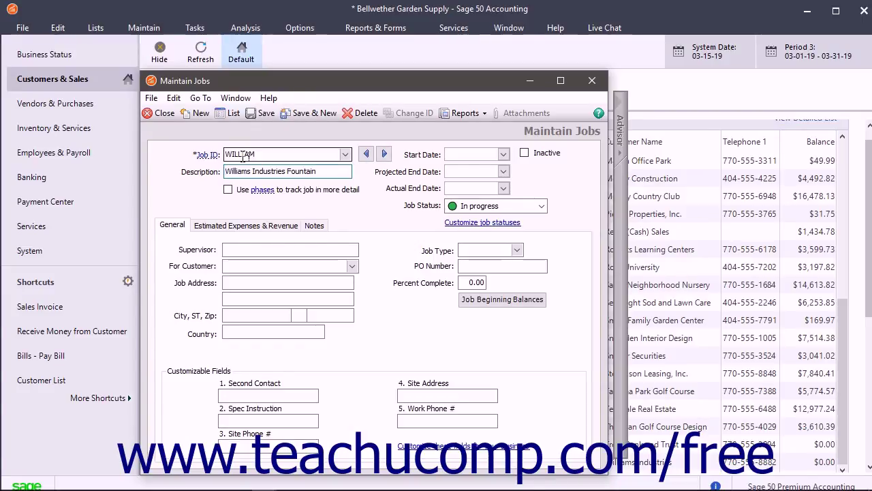
Set start date Mar 11, 2019 and projected end Mar 18, 2019, keeping status In progress.
left_click(453, 155)
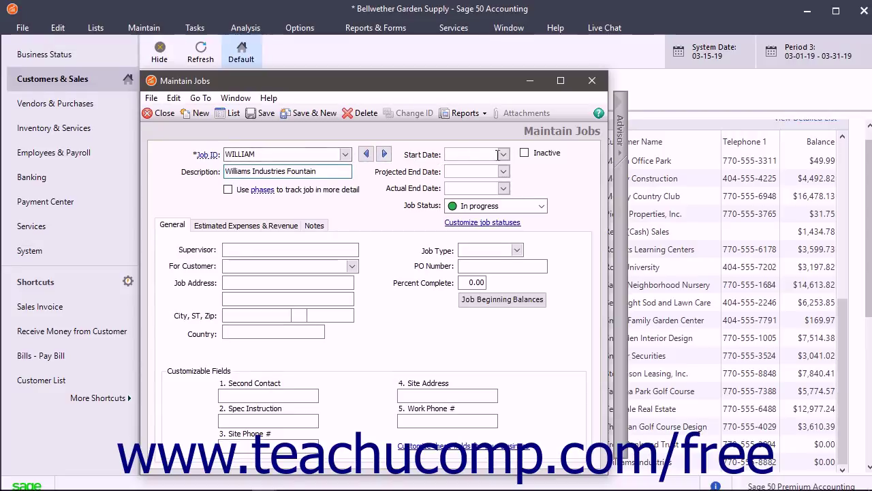
left_click(503, 155)
left_click(480, 221)
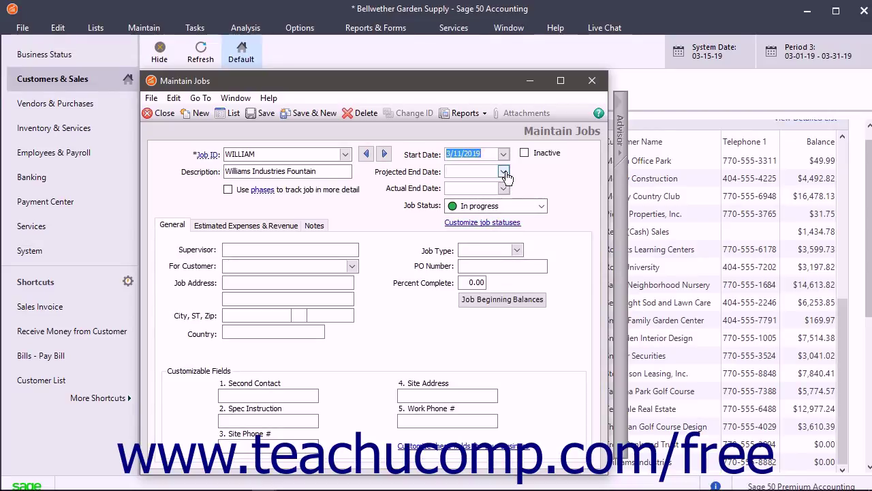
left_click(504, 172)
left_click(479, 248)
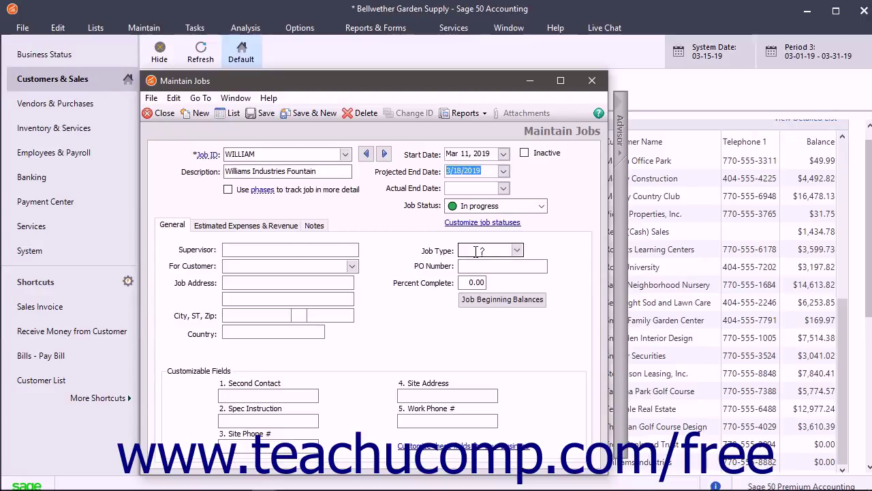
left_click(466, 188)
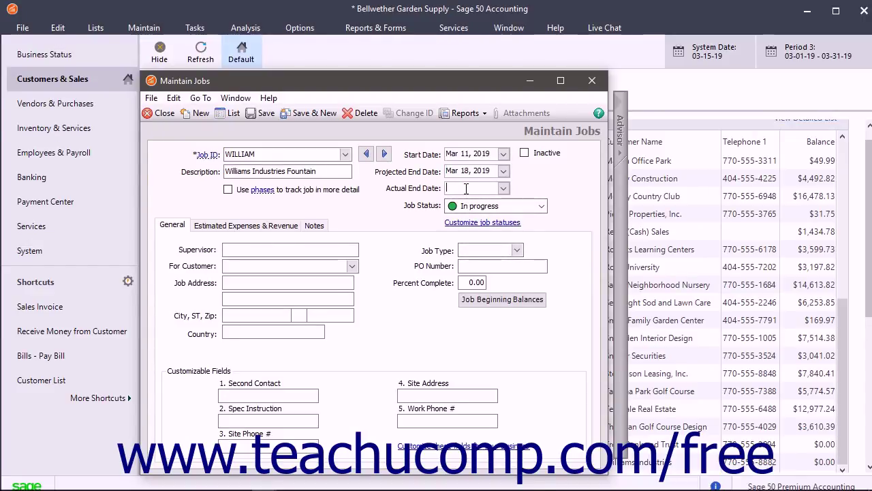
left_click(542, 208)
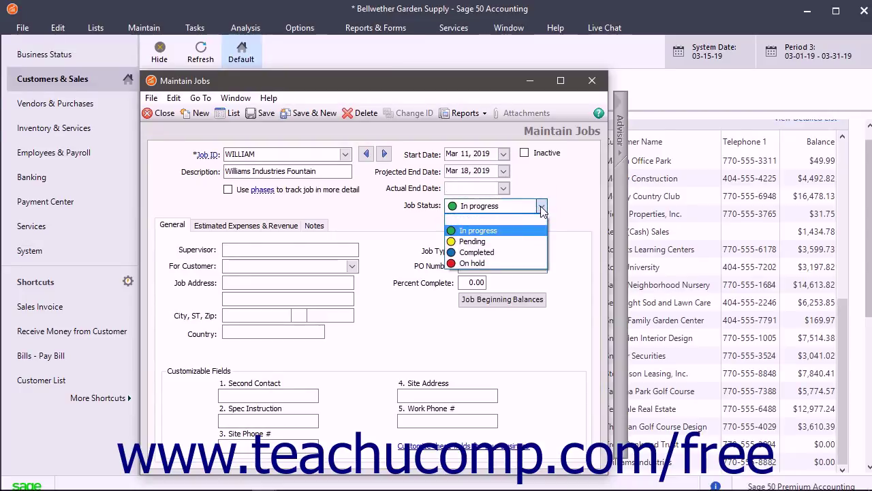
left_click(477, 230)
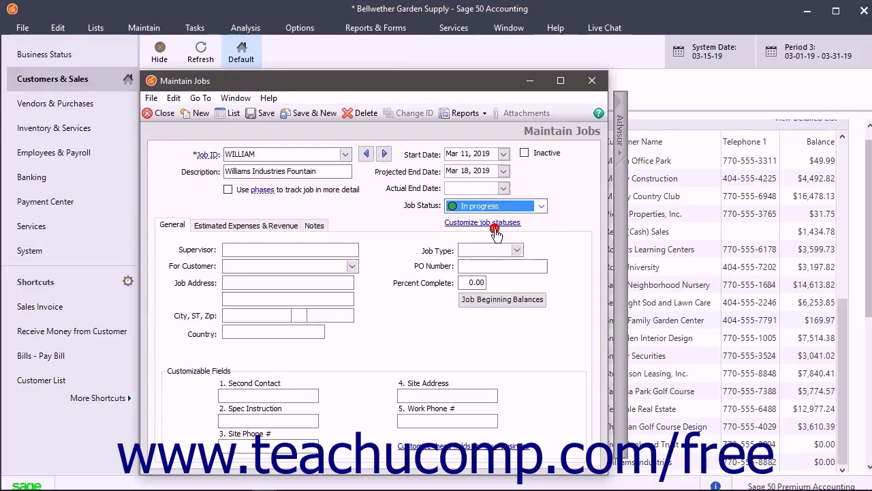
left_click(172, 225)
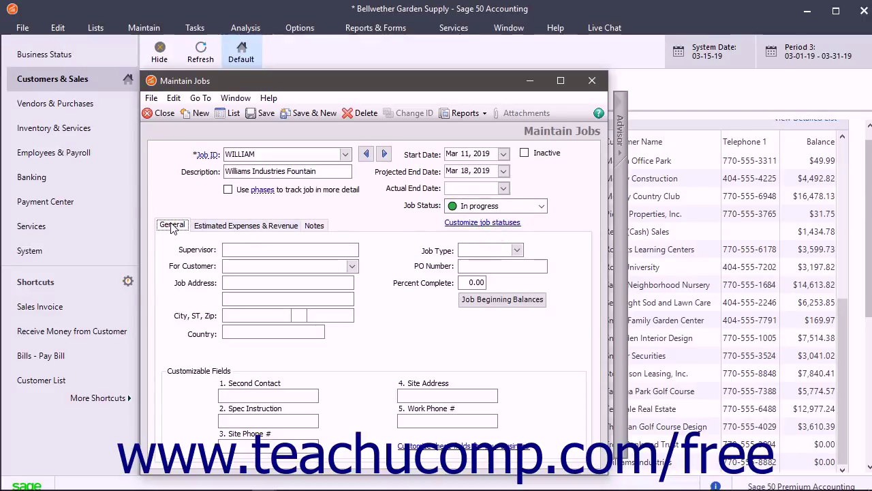
left_click(232, 250)
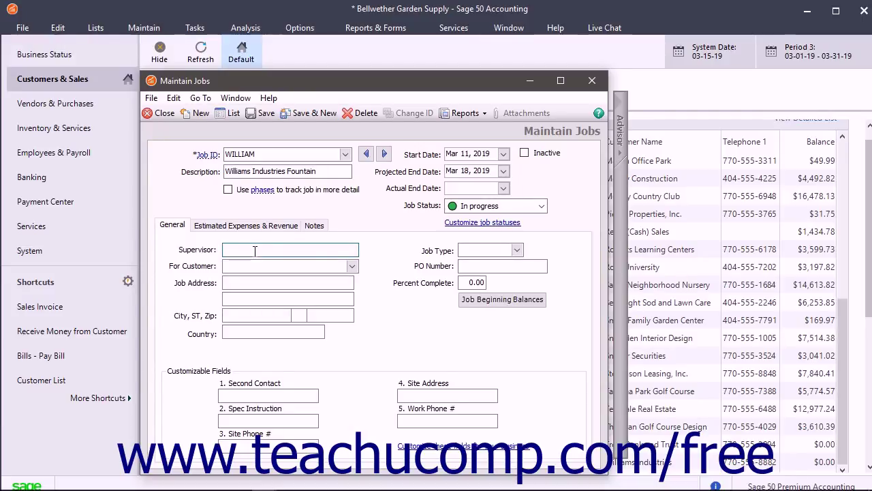
Assign customer WILLIAMS to the job and fill in the job site address.
left_click(350, 266)
type("w")
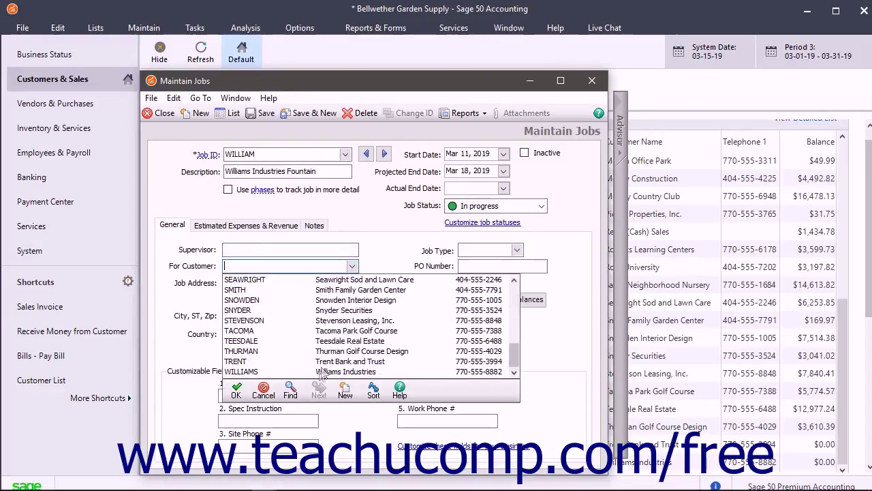
key("Return")
left_click(266, 283)
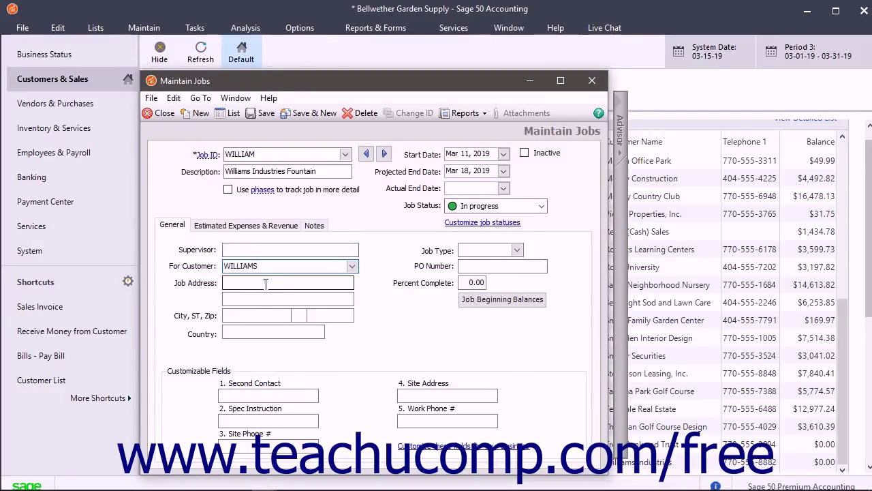
left_click(261, 284)
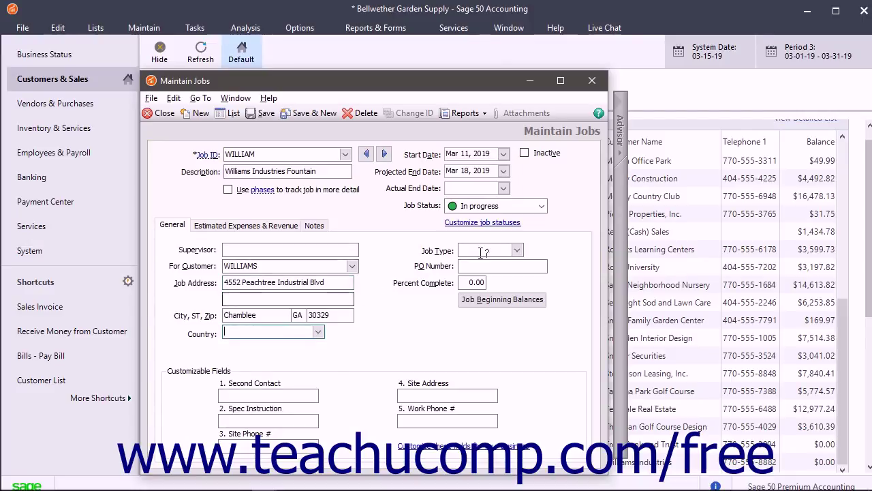
Set the job type to LAND and percent complete to 90.
left_click(517, 250)
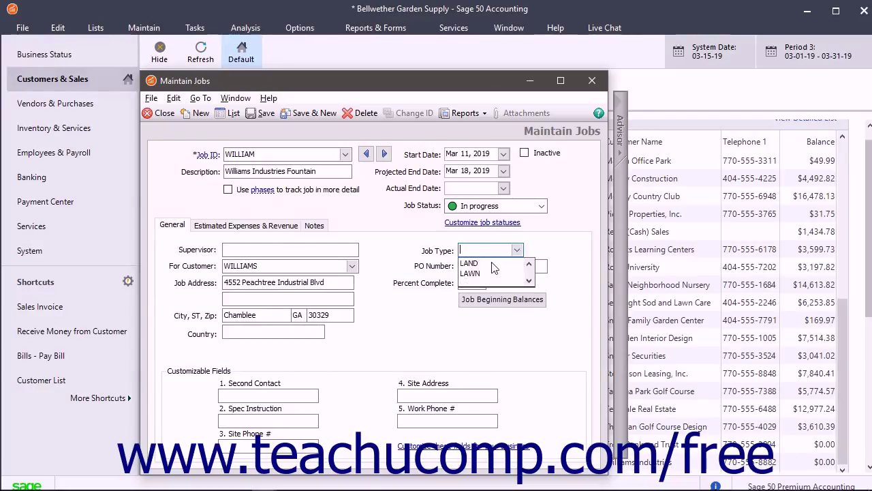
left_click(494, 273)
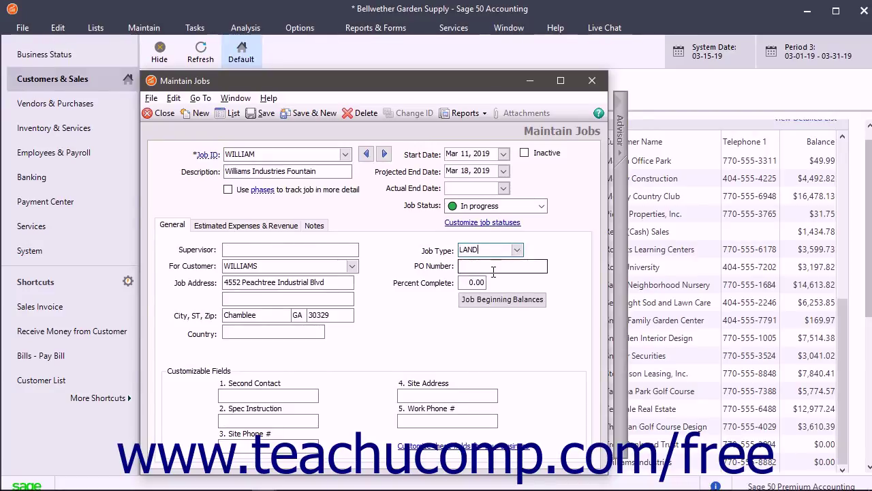
key("Tab")
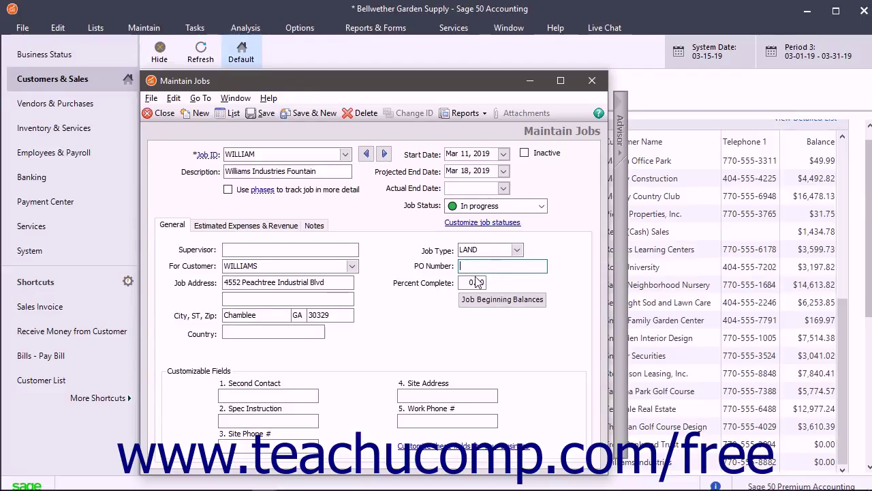
left_click(470, 282)
type("90")
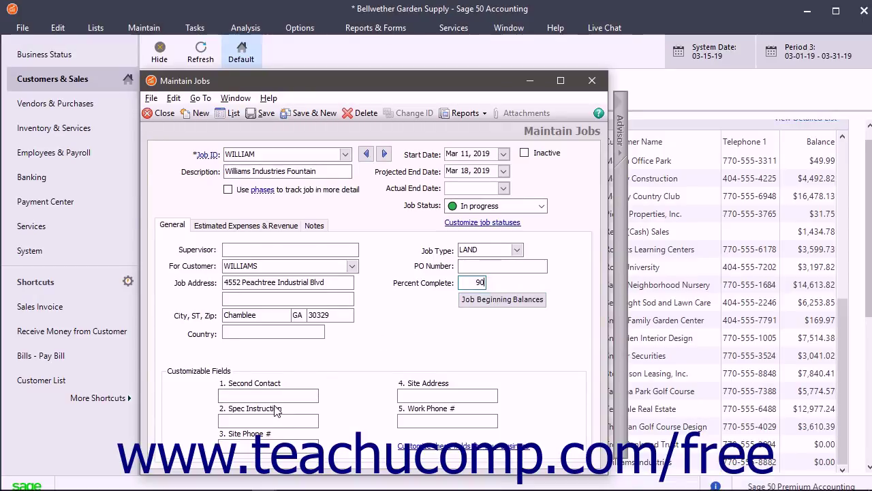
key("Tab")
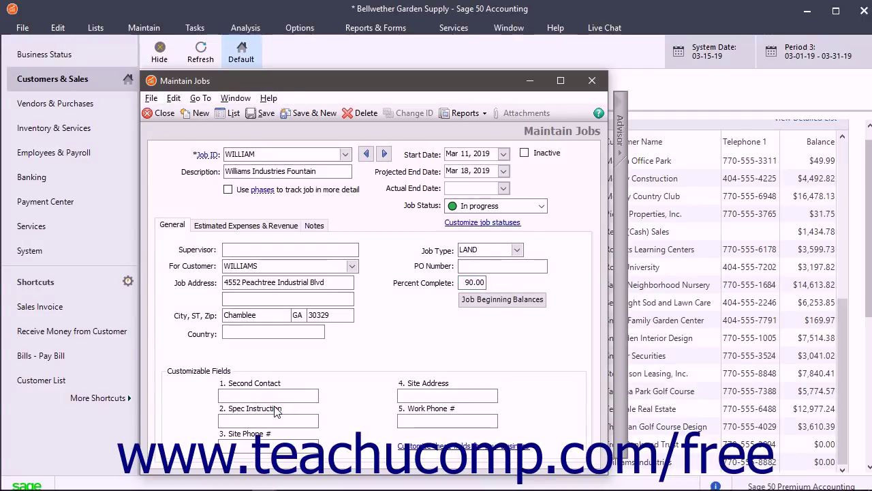
Show Estimated Expenses & Revenue and enable 'Use phases to track job in more detail'.
left_click(264, 227)
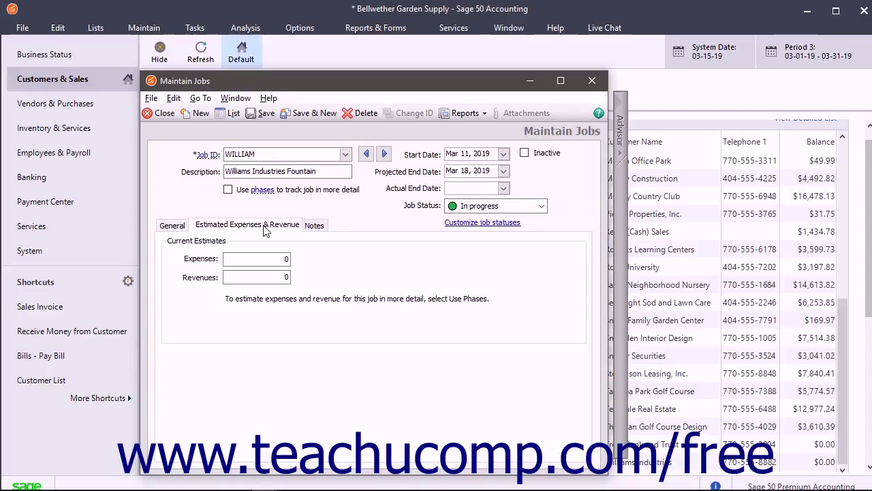
left_click(228, 191)
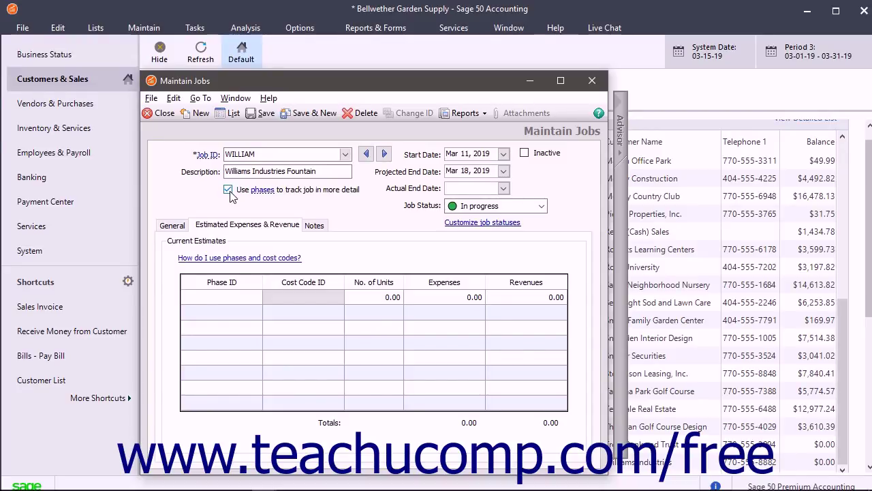
left_click(233, 300)
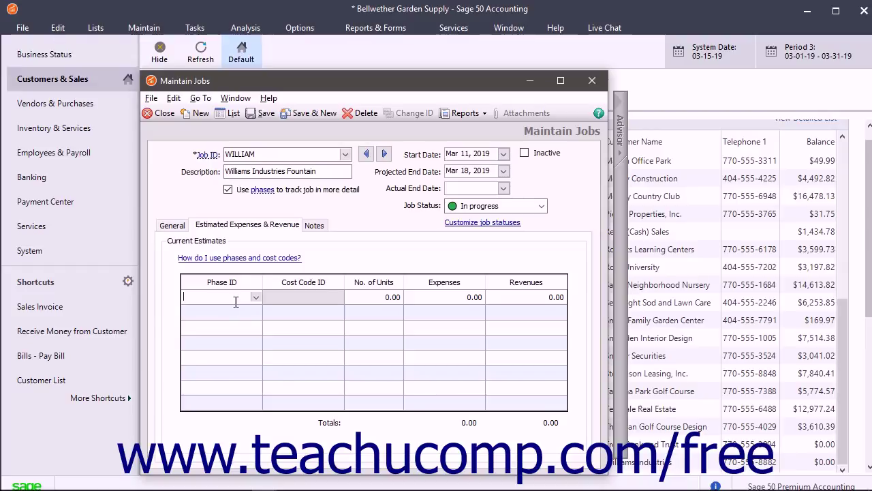
Add phase rows 01-Design and 02-Permits to the estimates grid.
left_click(256, 297)
left_click(256, 309)
left_click(257, 312)
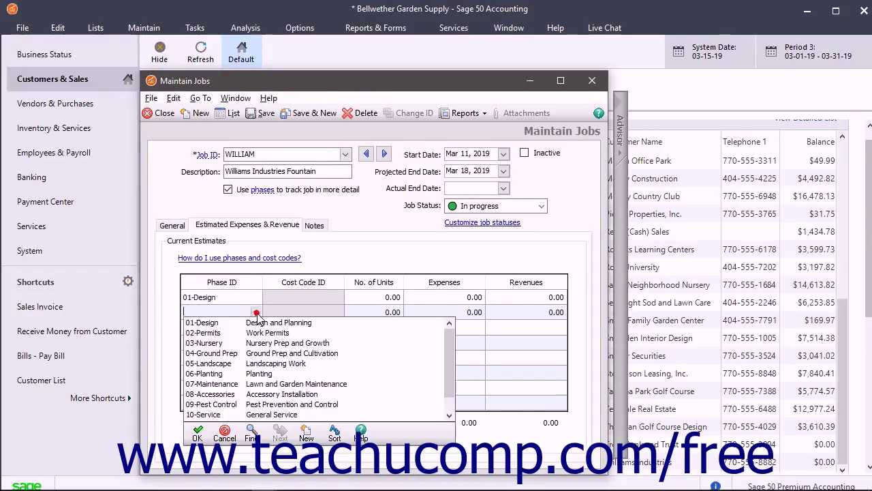
left_click(272, 329)
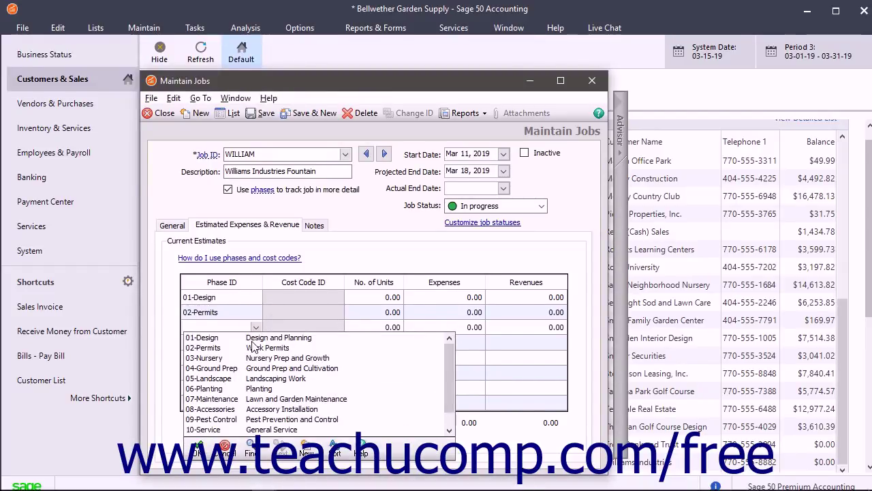
Add two 05-Landscape phase rows with cost codes 010-Labor and 020-Material.
left_click(255, 357)
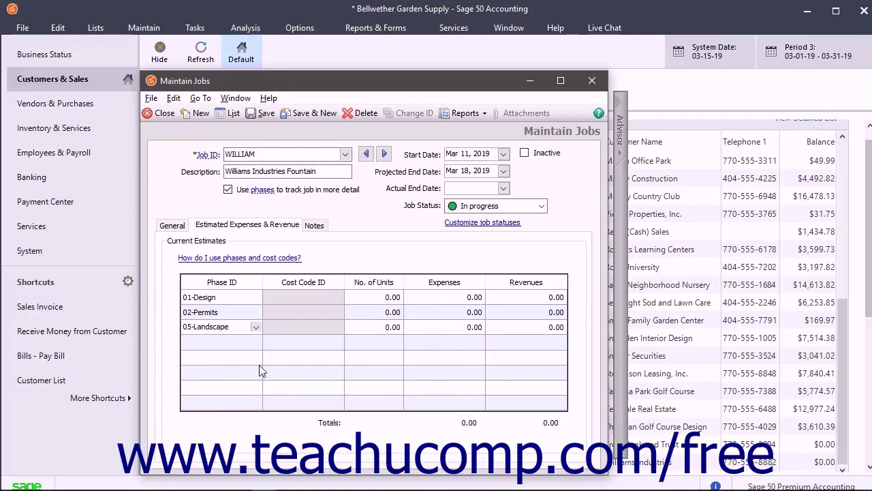
left_click(293, 328)
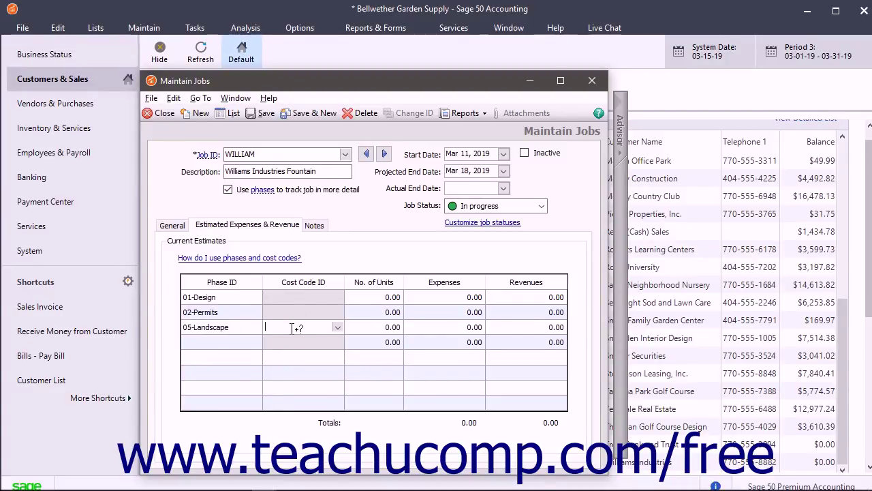
left_click(338, 327)
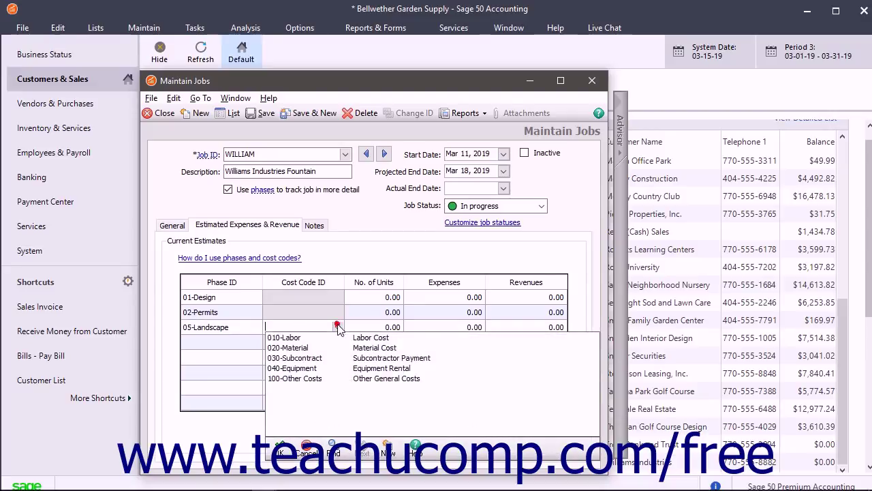
left_click(293, 336)
left_click(255, 343)
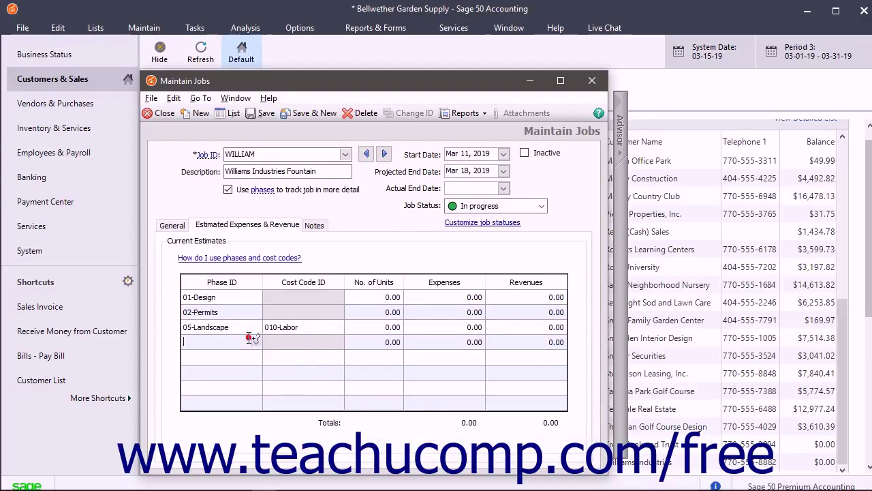
left_click(255, 342)
left_click(208, 393)
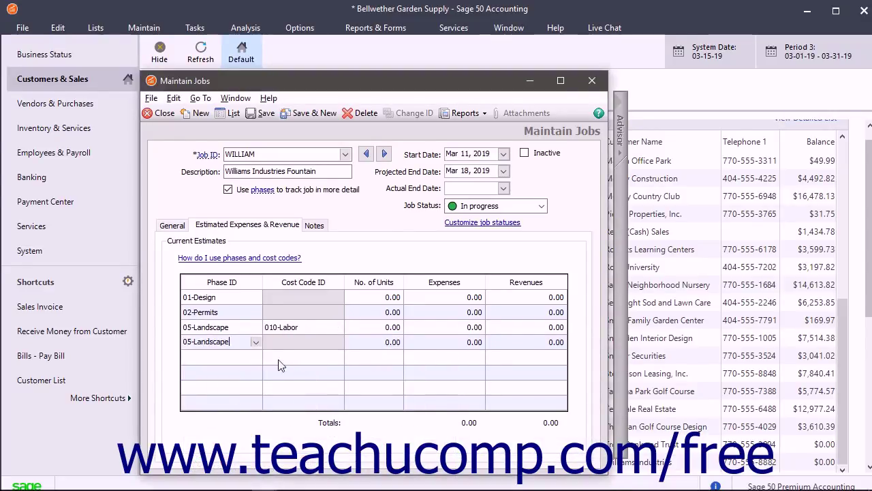
left_click(291, 342)
left_click(338, 342)
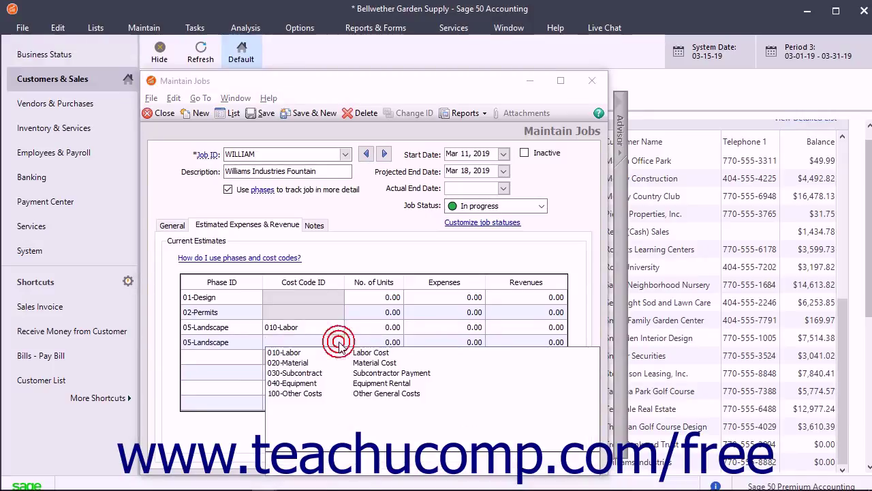
left_click(302, 365)
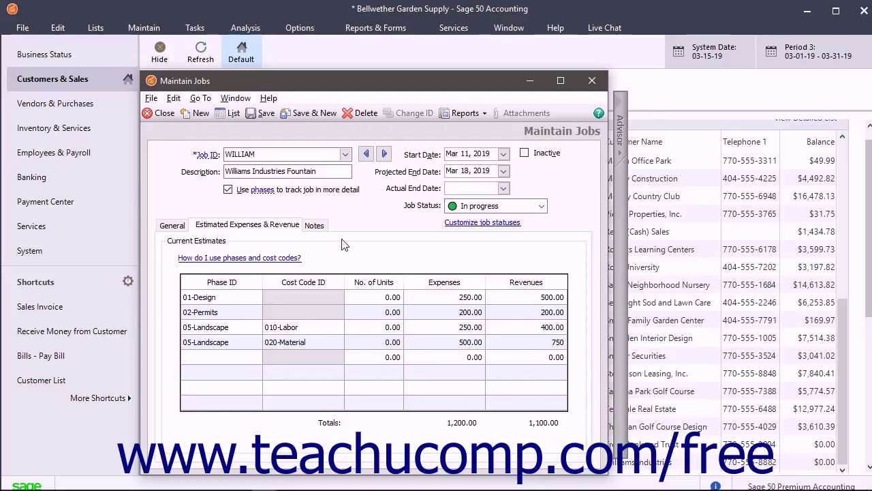
Switch to the Notes section to display the WILLIAM job's empty notes box.
left_click(314, 226)
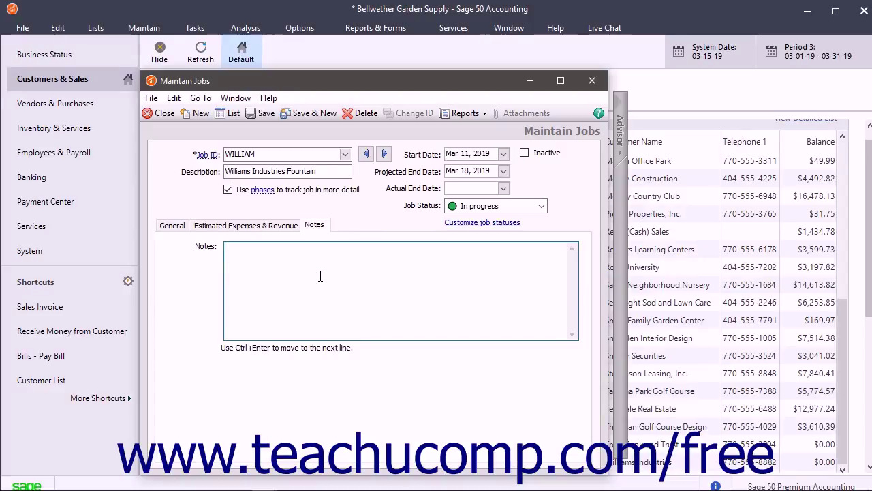